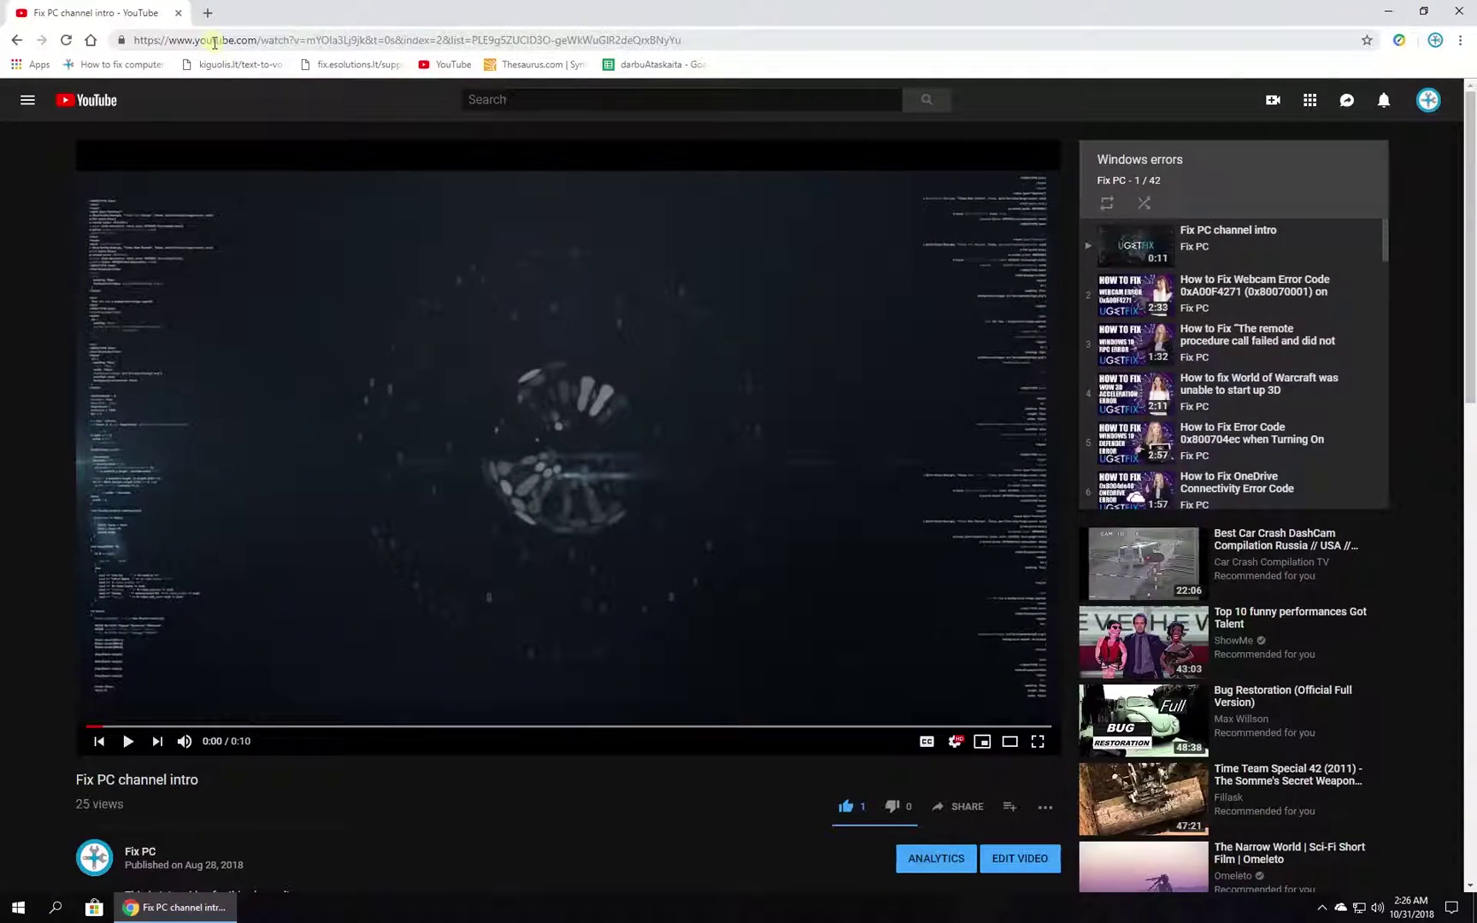
Reload the intro video page with &gl=CA appended to its address.
click(715, 43)
text(&gl=CA)
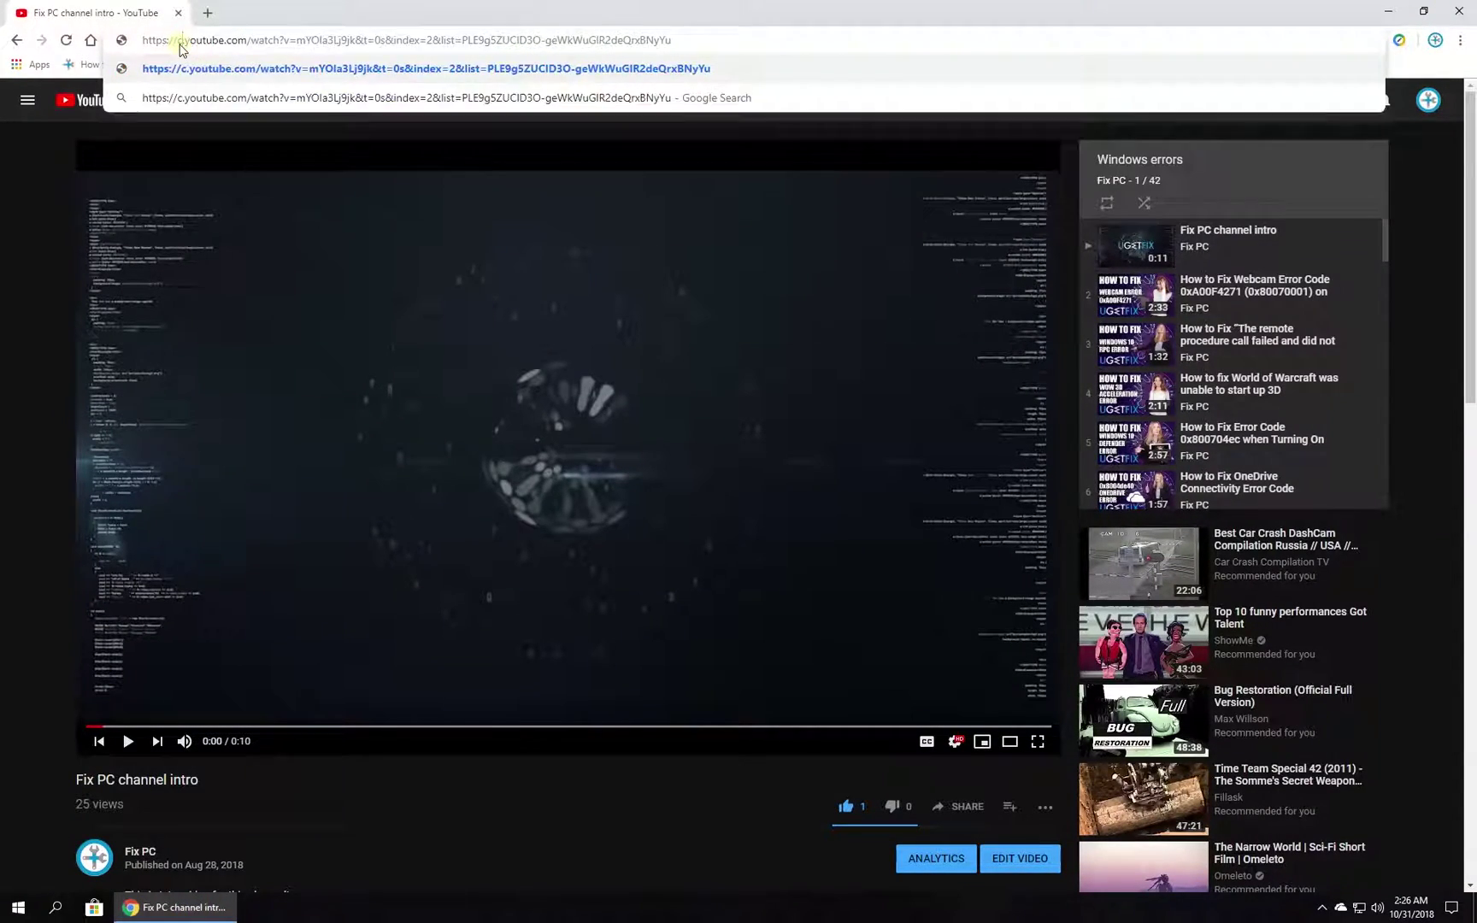
key(Return)
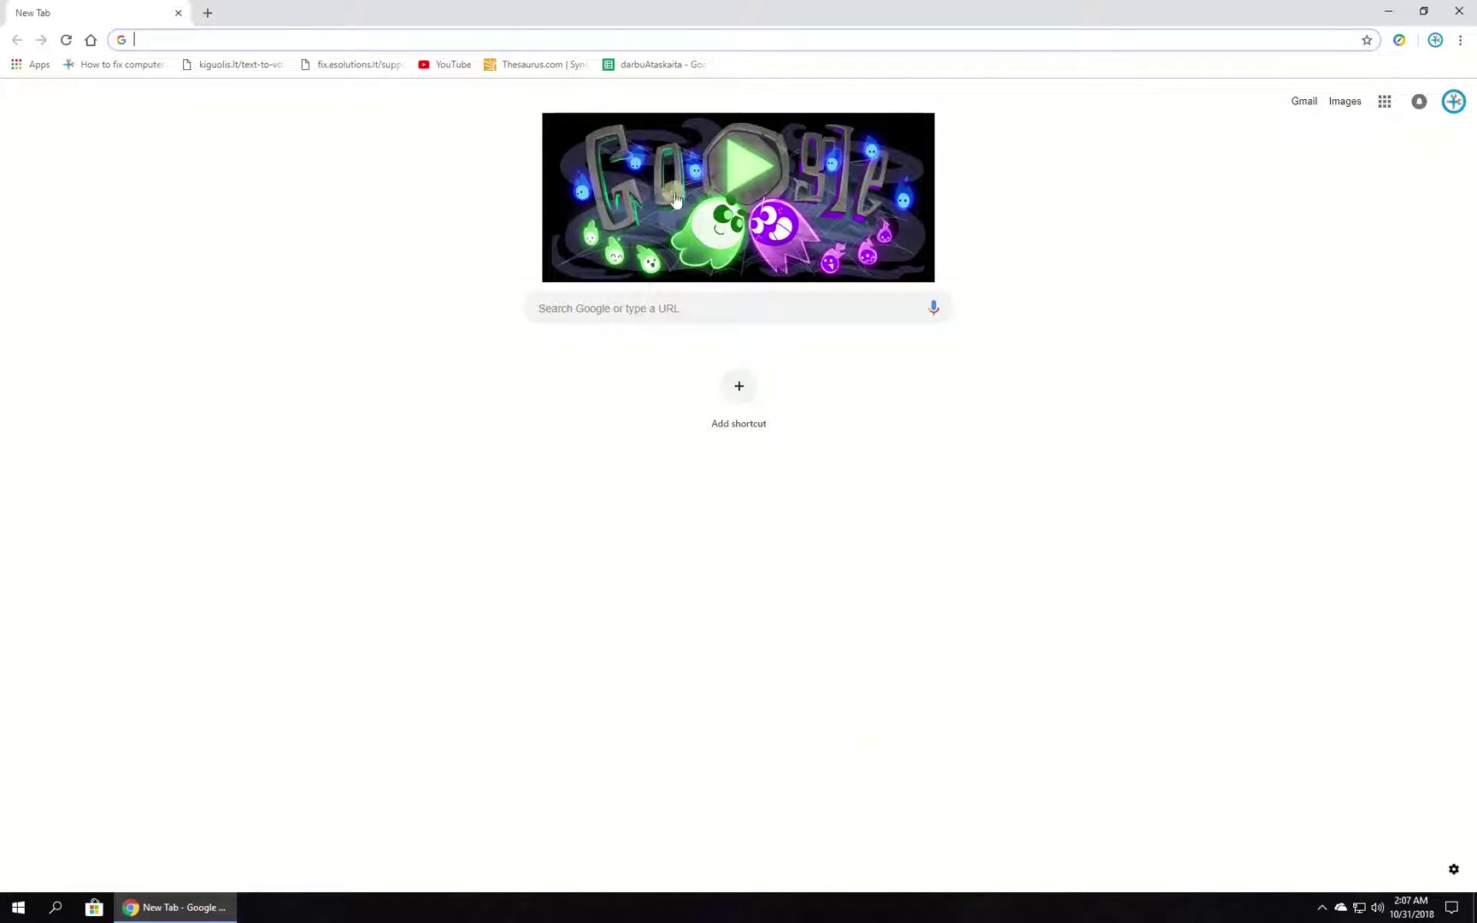
Clear all-time browsing history, cookies and cached files via More tools > Clear browsing data.
click(1457, 42)
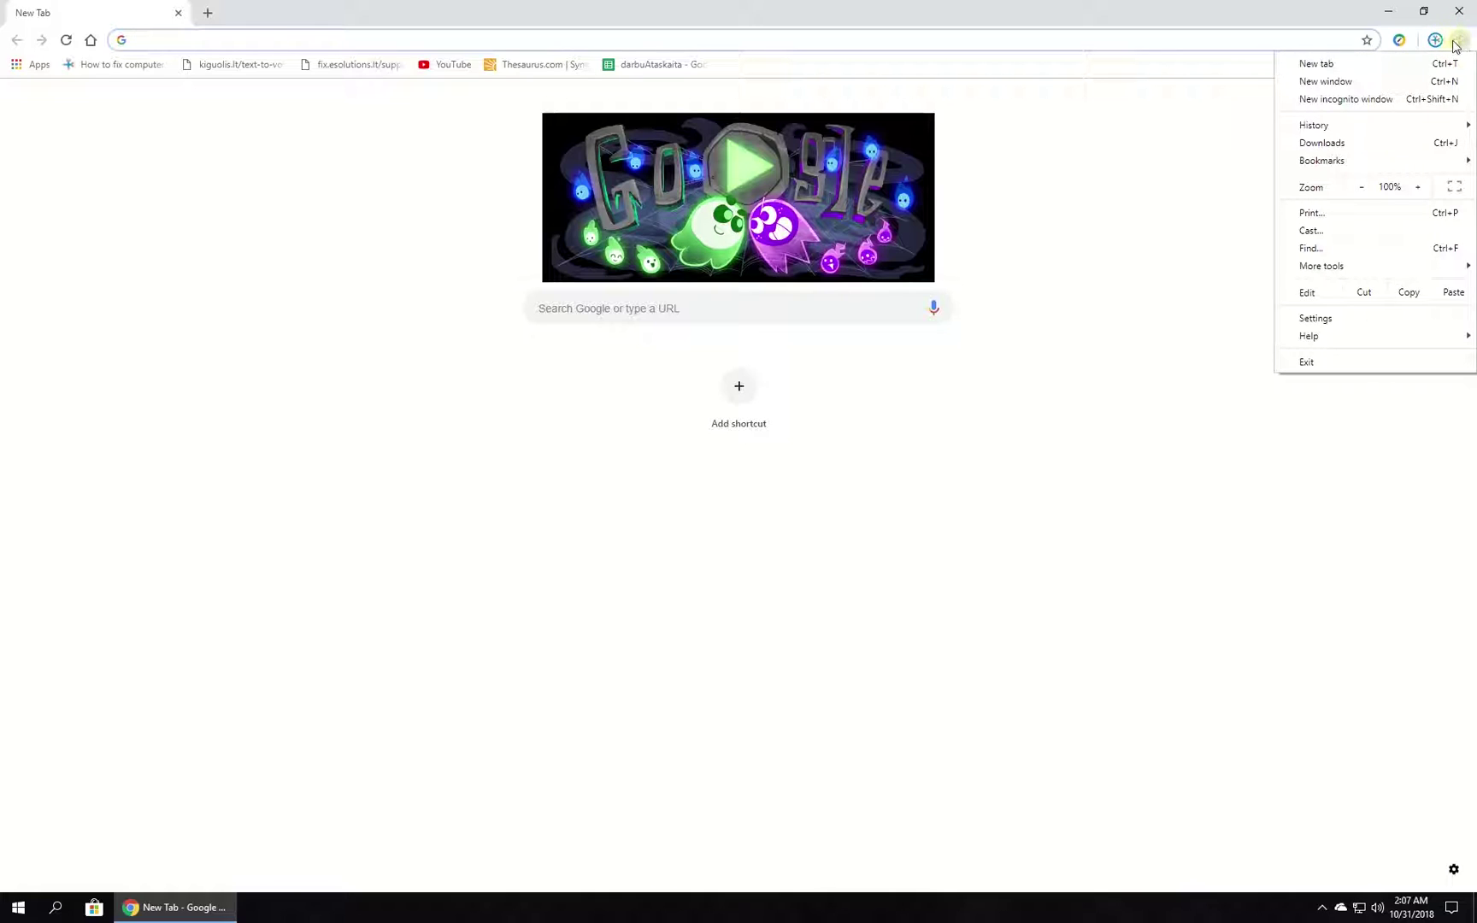
click(1330, 265)
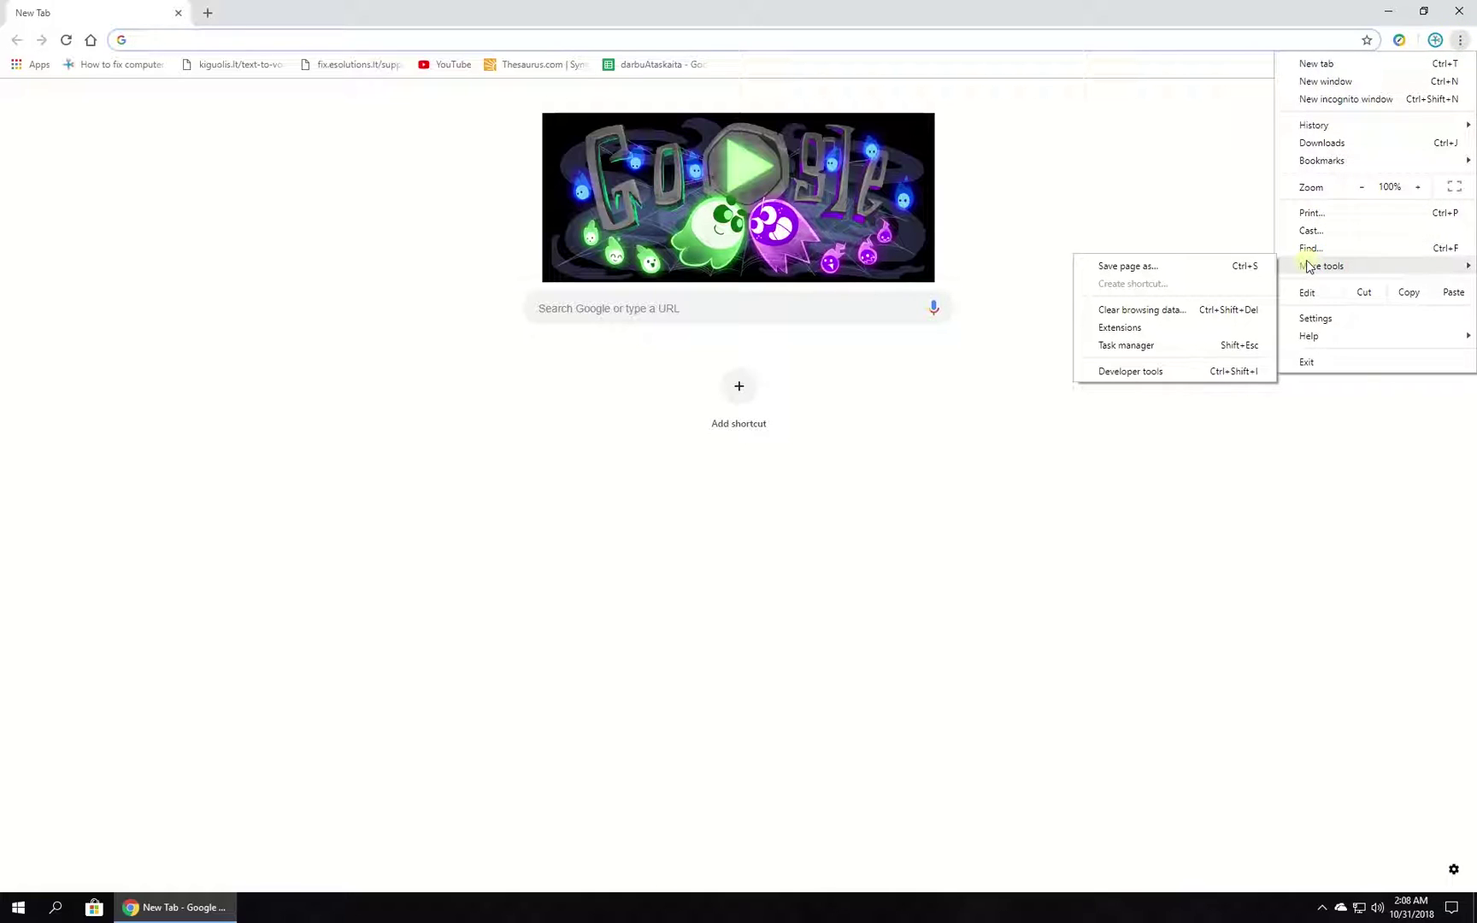
click(1162, 311)
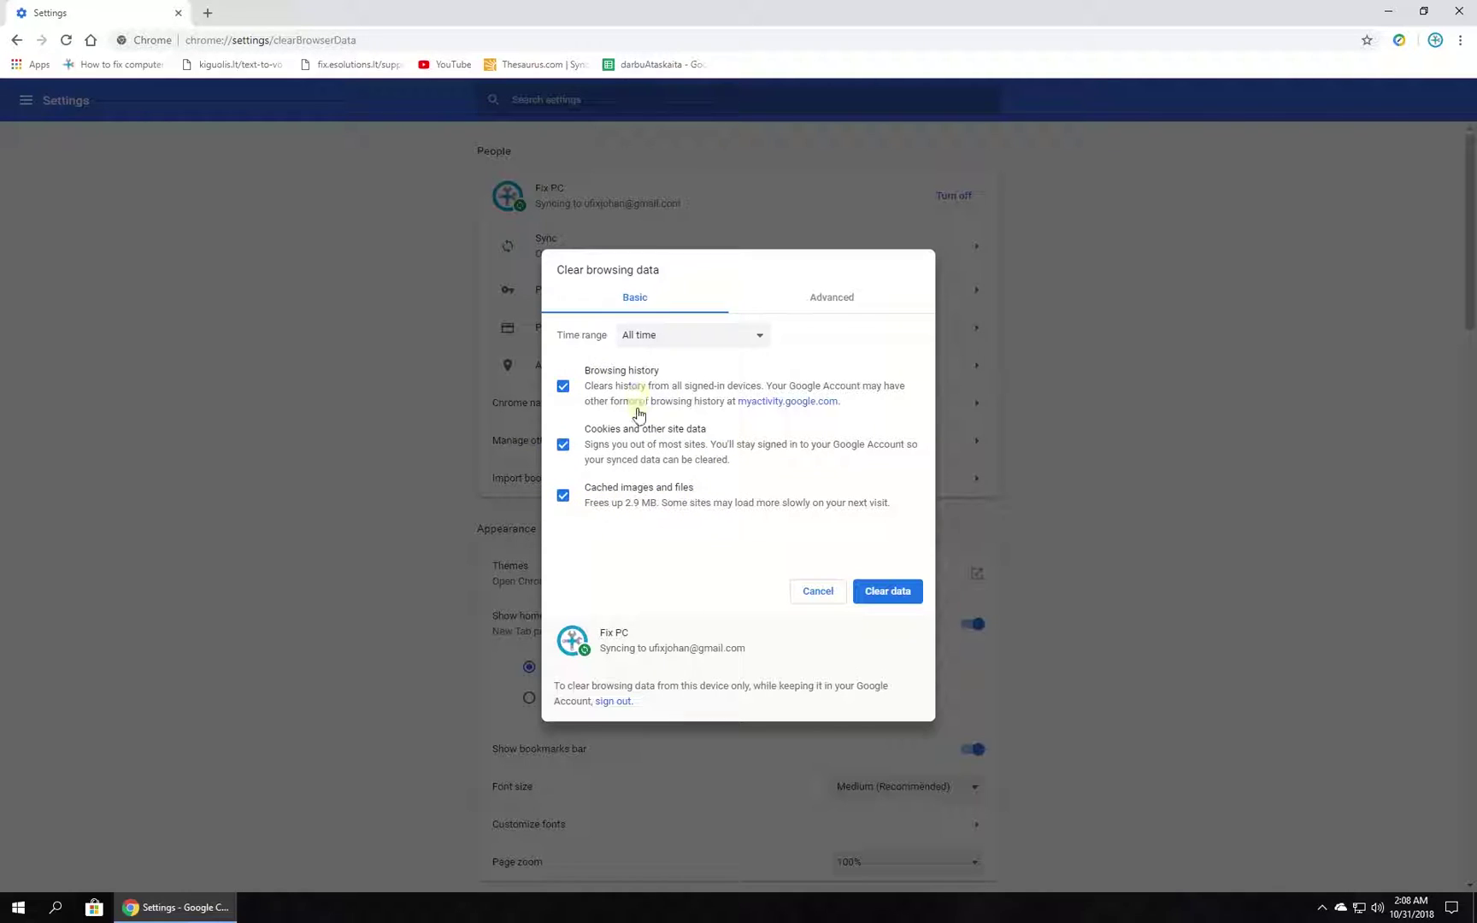
click(887, 593)
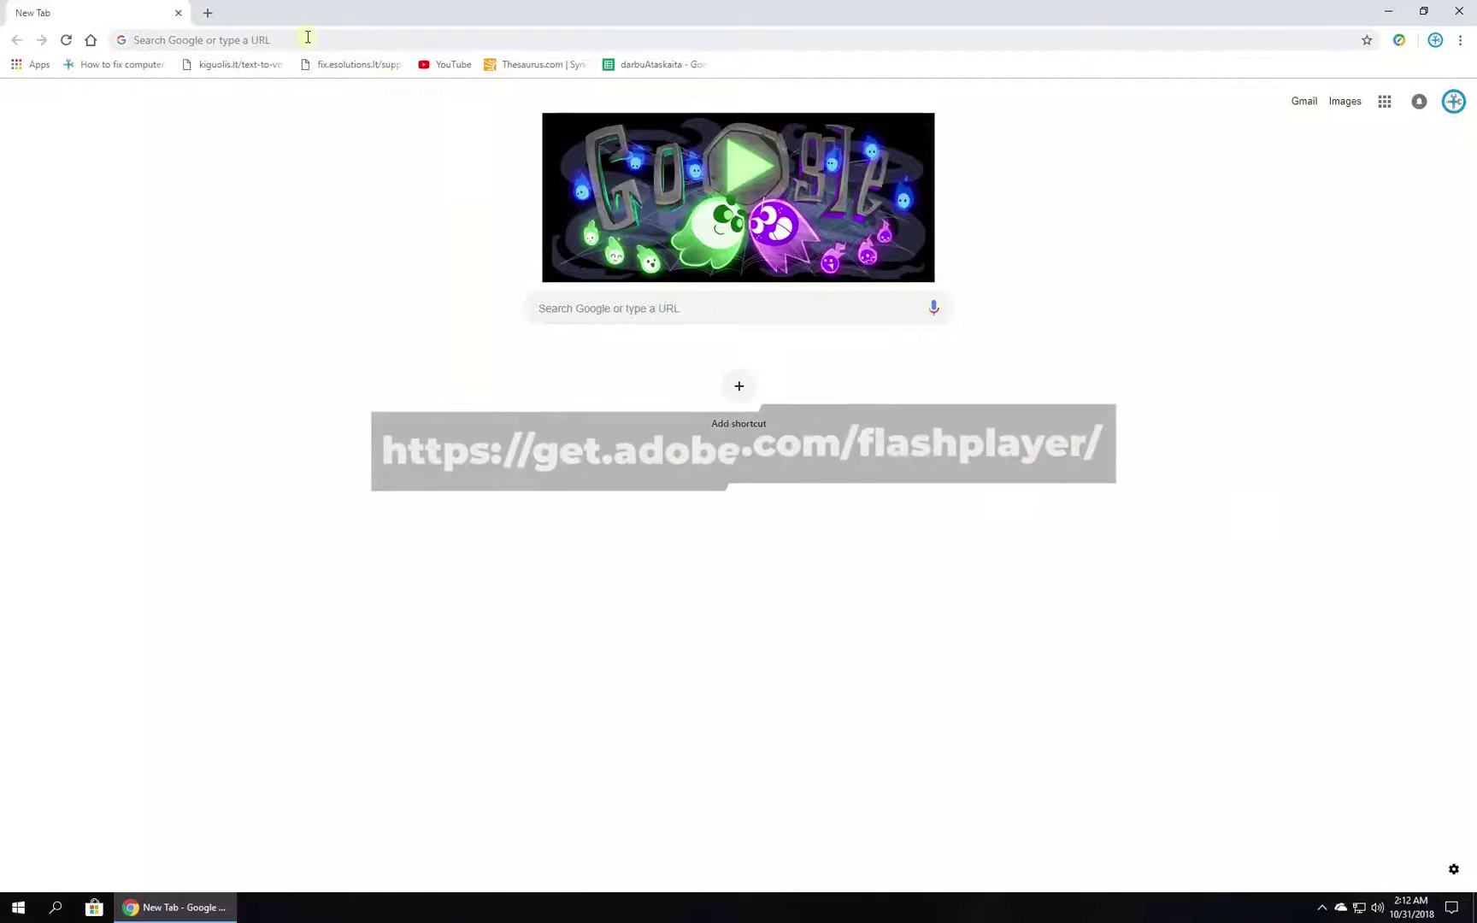
Paste-and-go to get.adobe.com/flashplayer and start installing Flash Player without the McAfee offers.
click(307, 39)
right_click(303, 39)
click(396, 161)
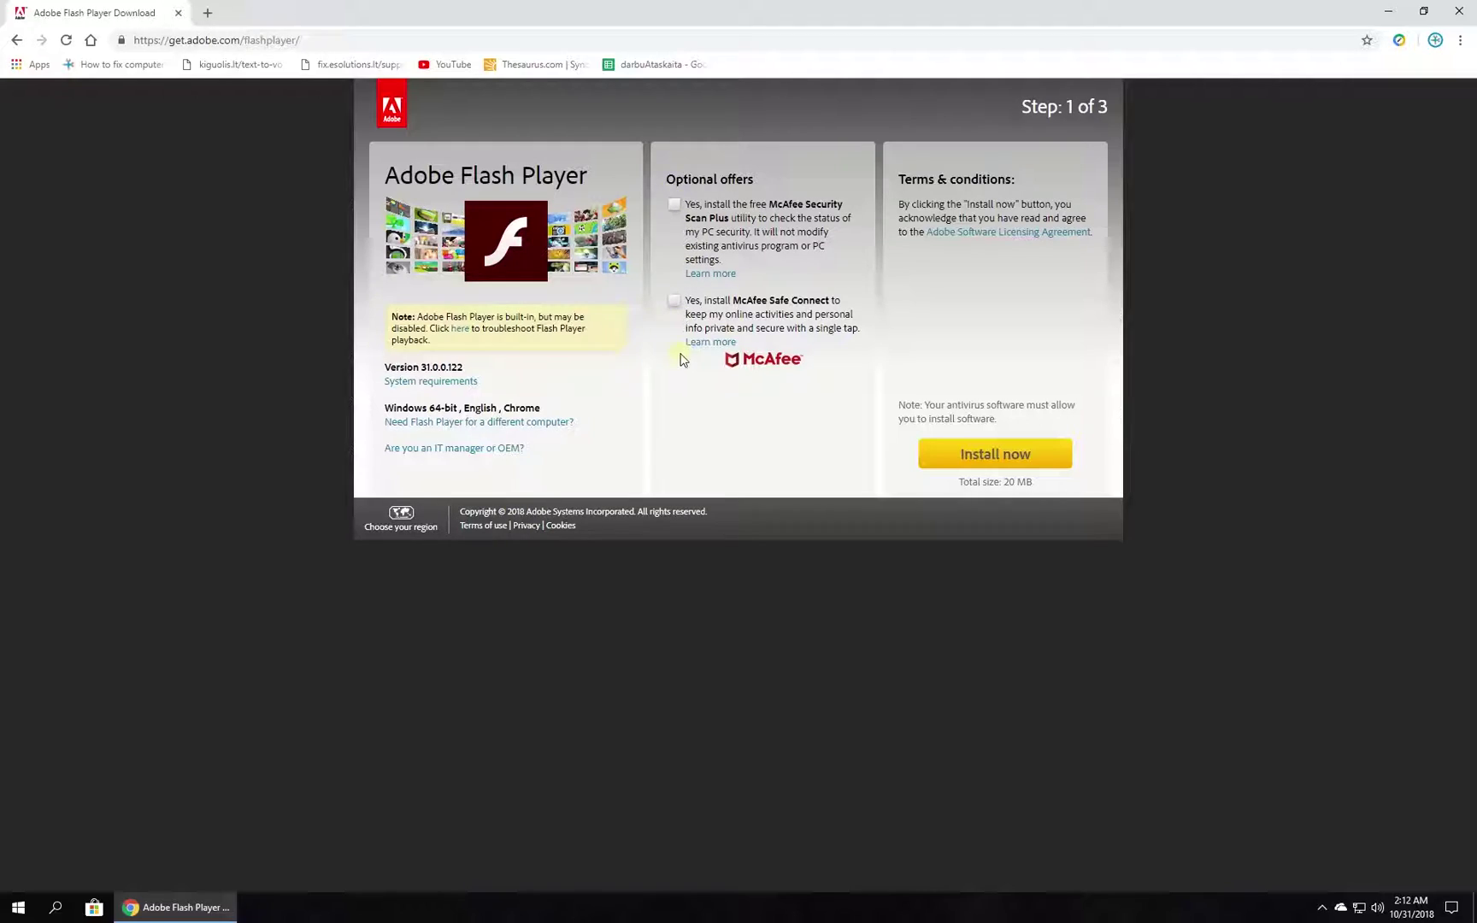
click(1002, 464)
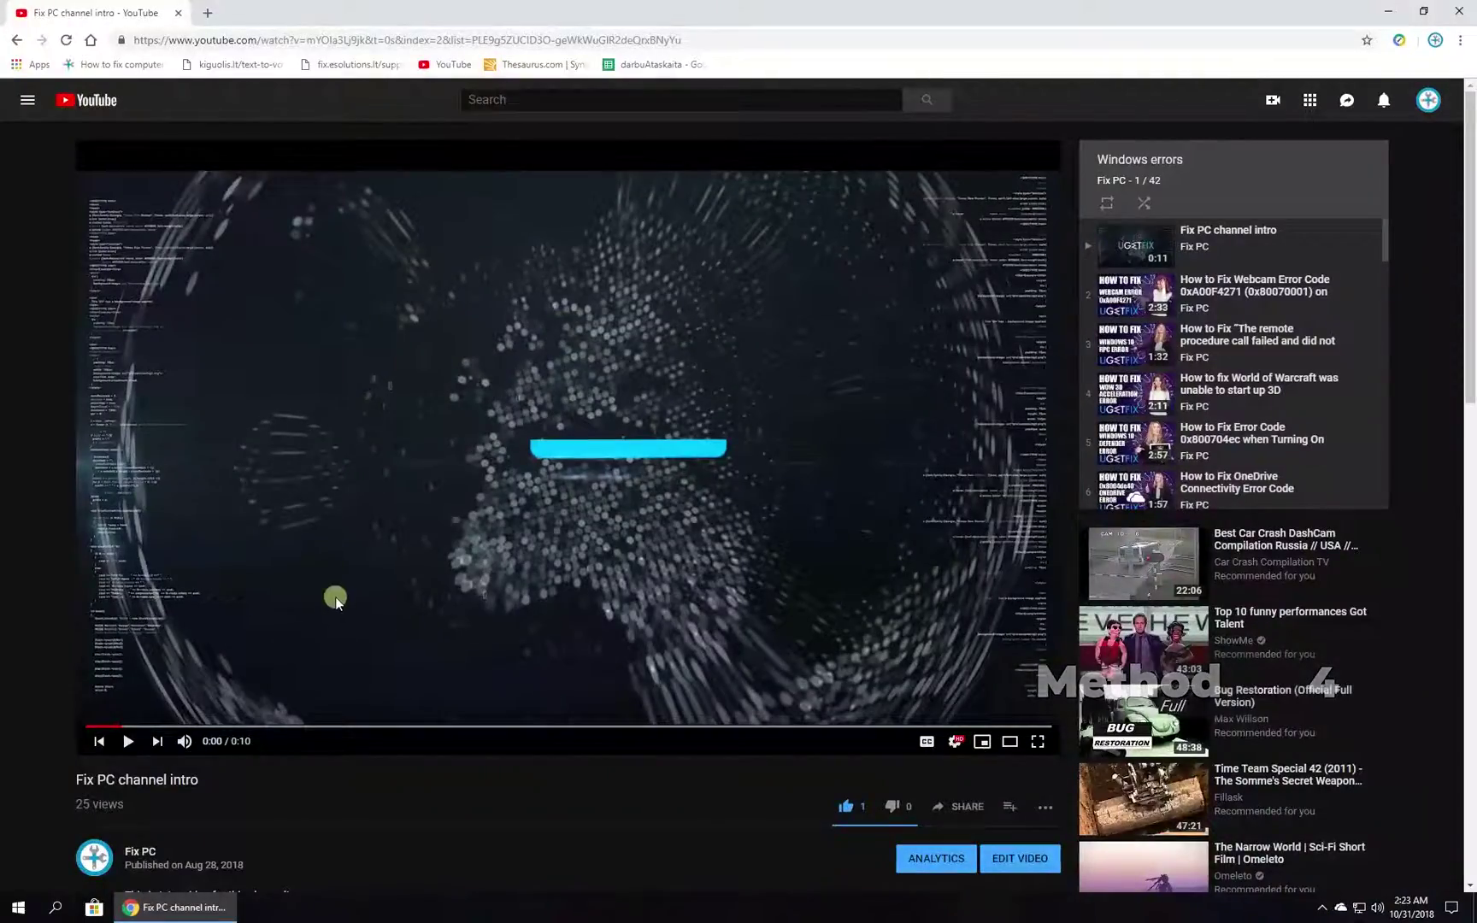
Change the video's quality setting from 1080p60 to 720p60 in the player's gear menu.
click(955, 742)
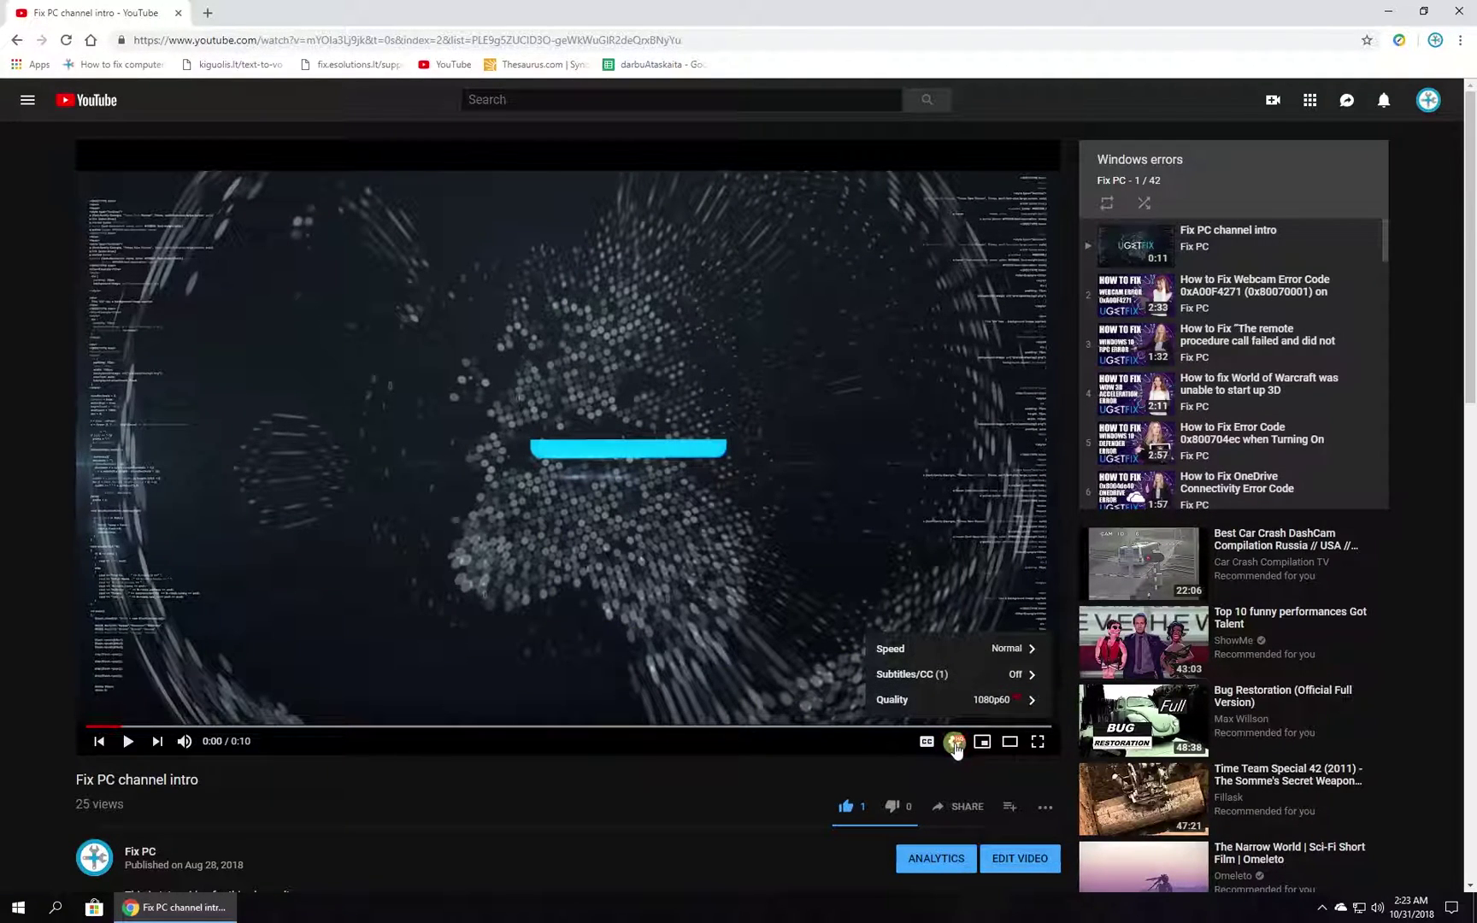
click(976, 701)
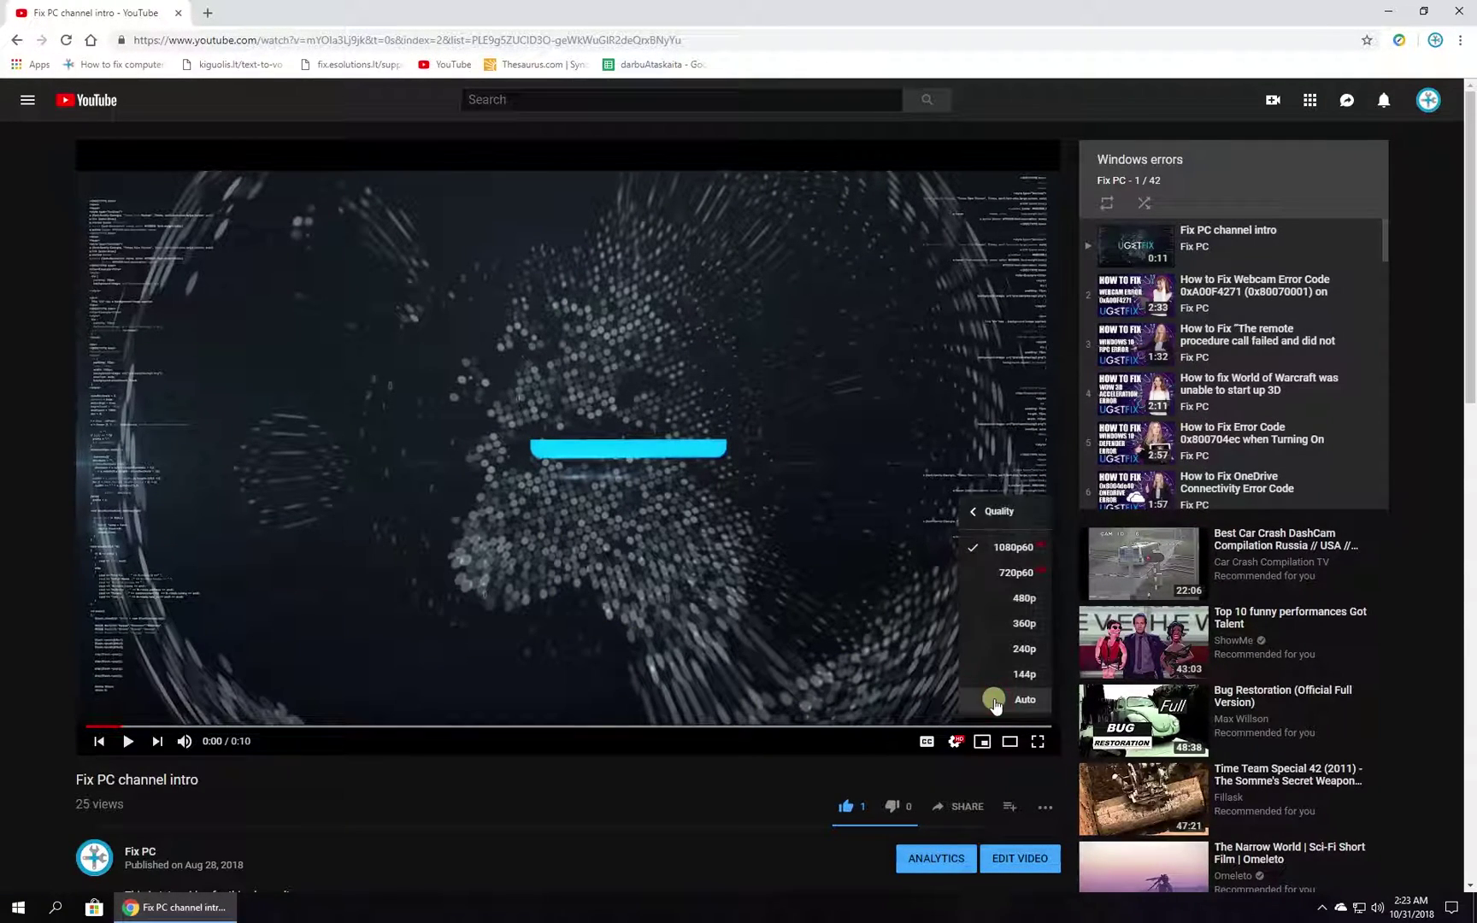
click(1017, 574)
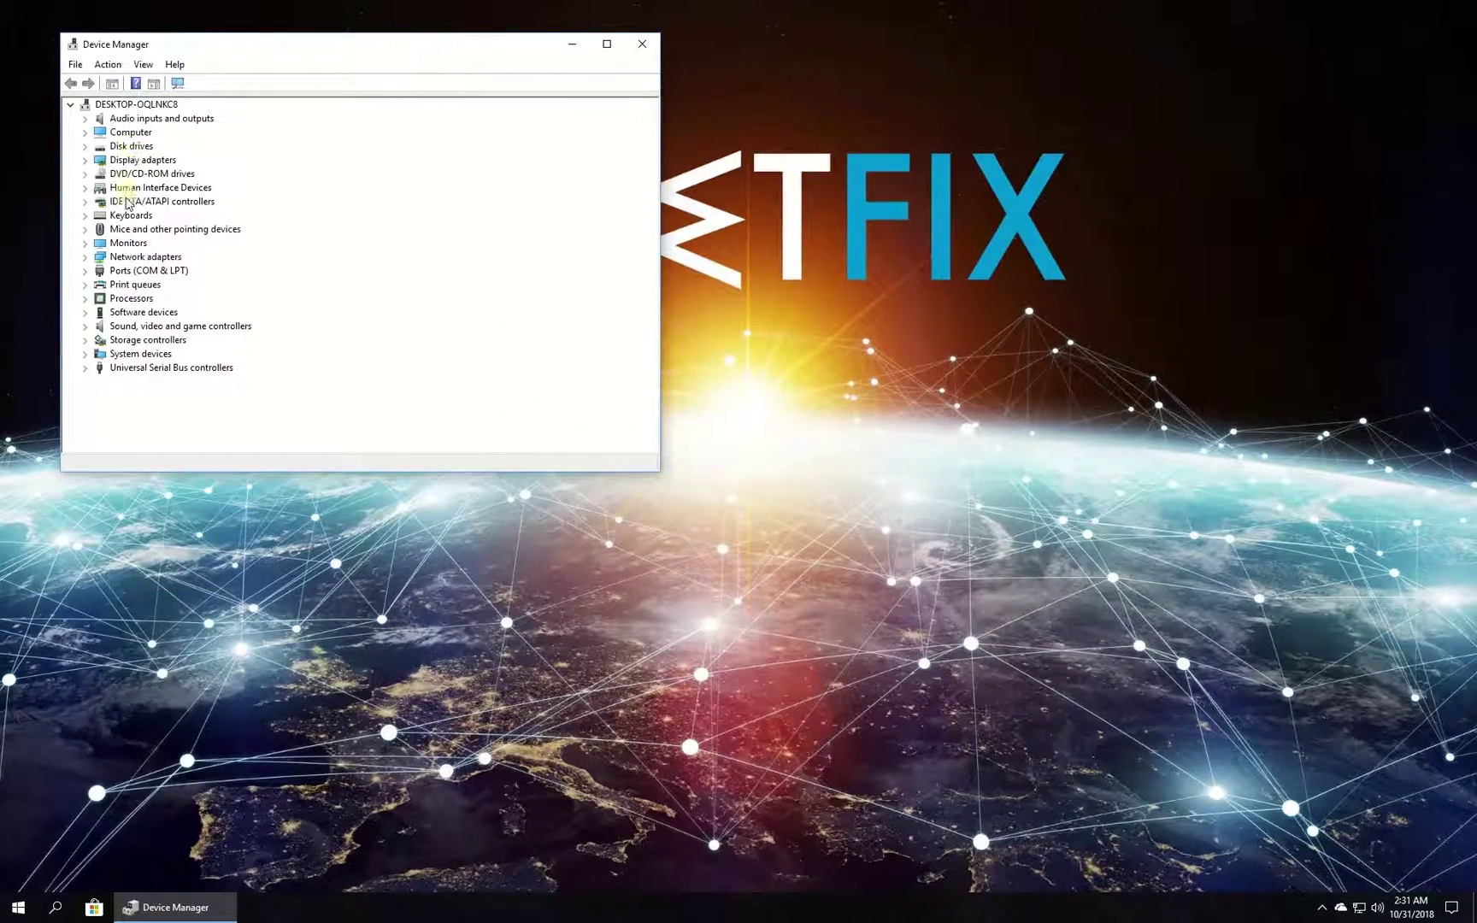
Update the NVIDIA GeForce GTX 760 driver under Display adapters, searching automatically online.
click(85, 165)
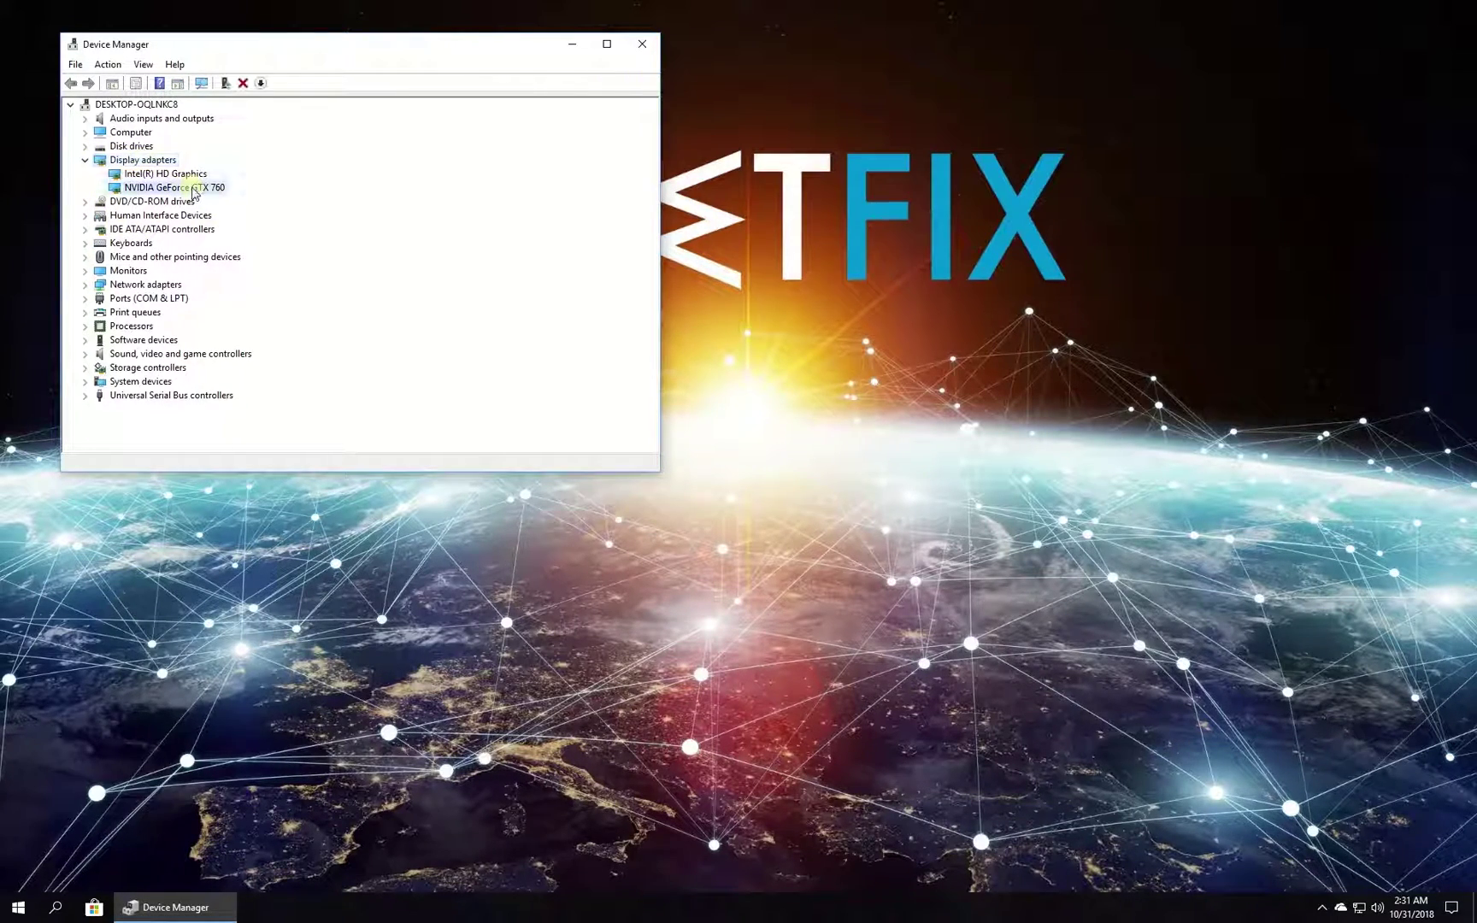
right_click(195, 192)
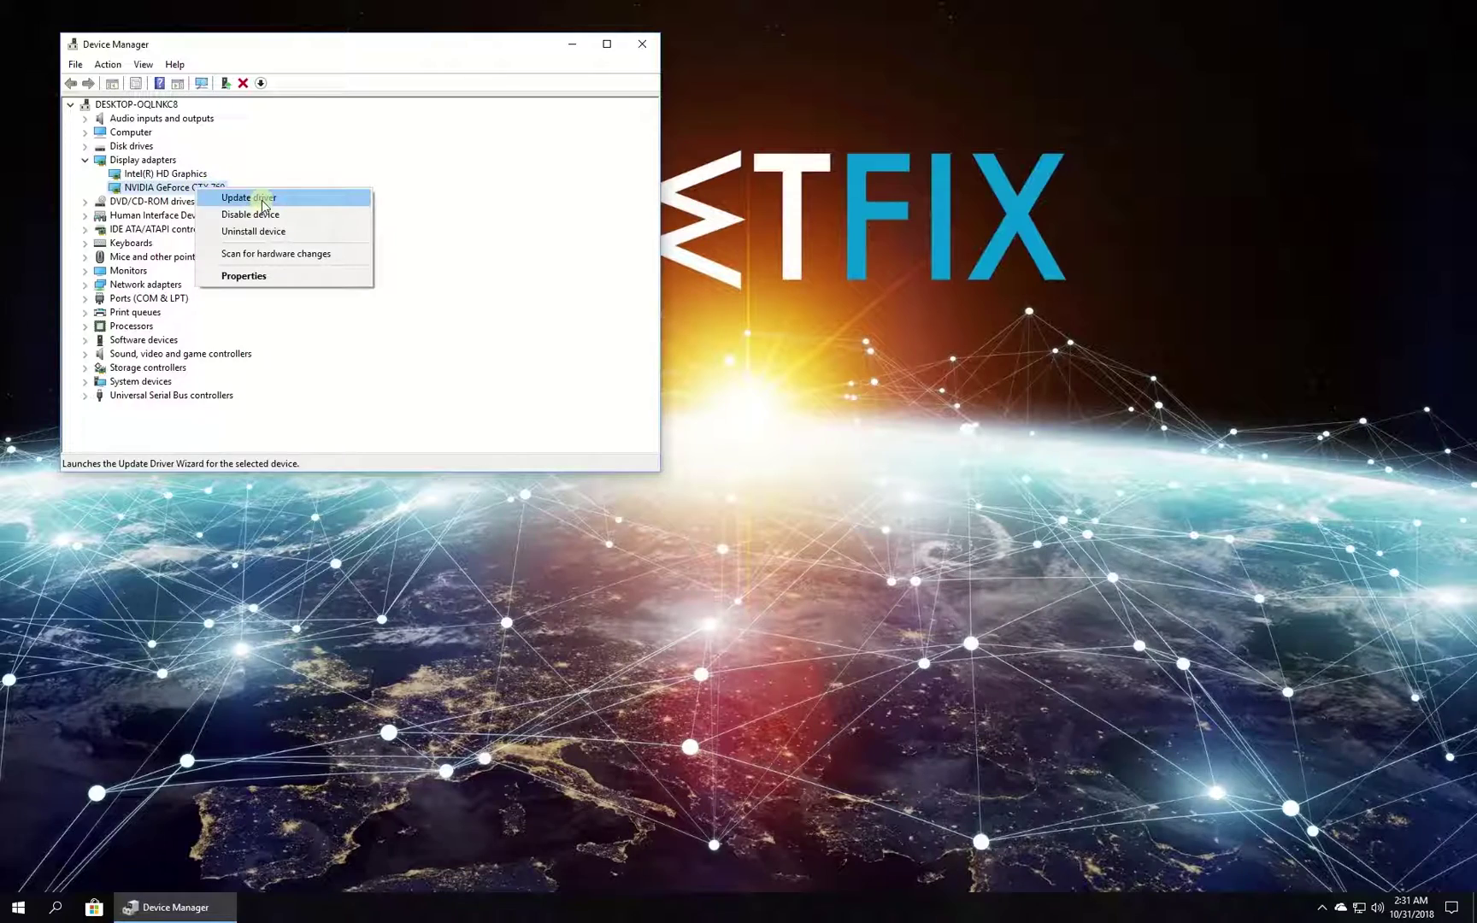
click(243, 199)
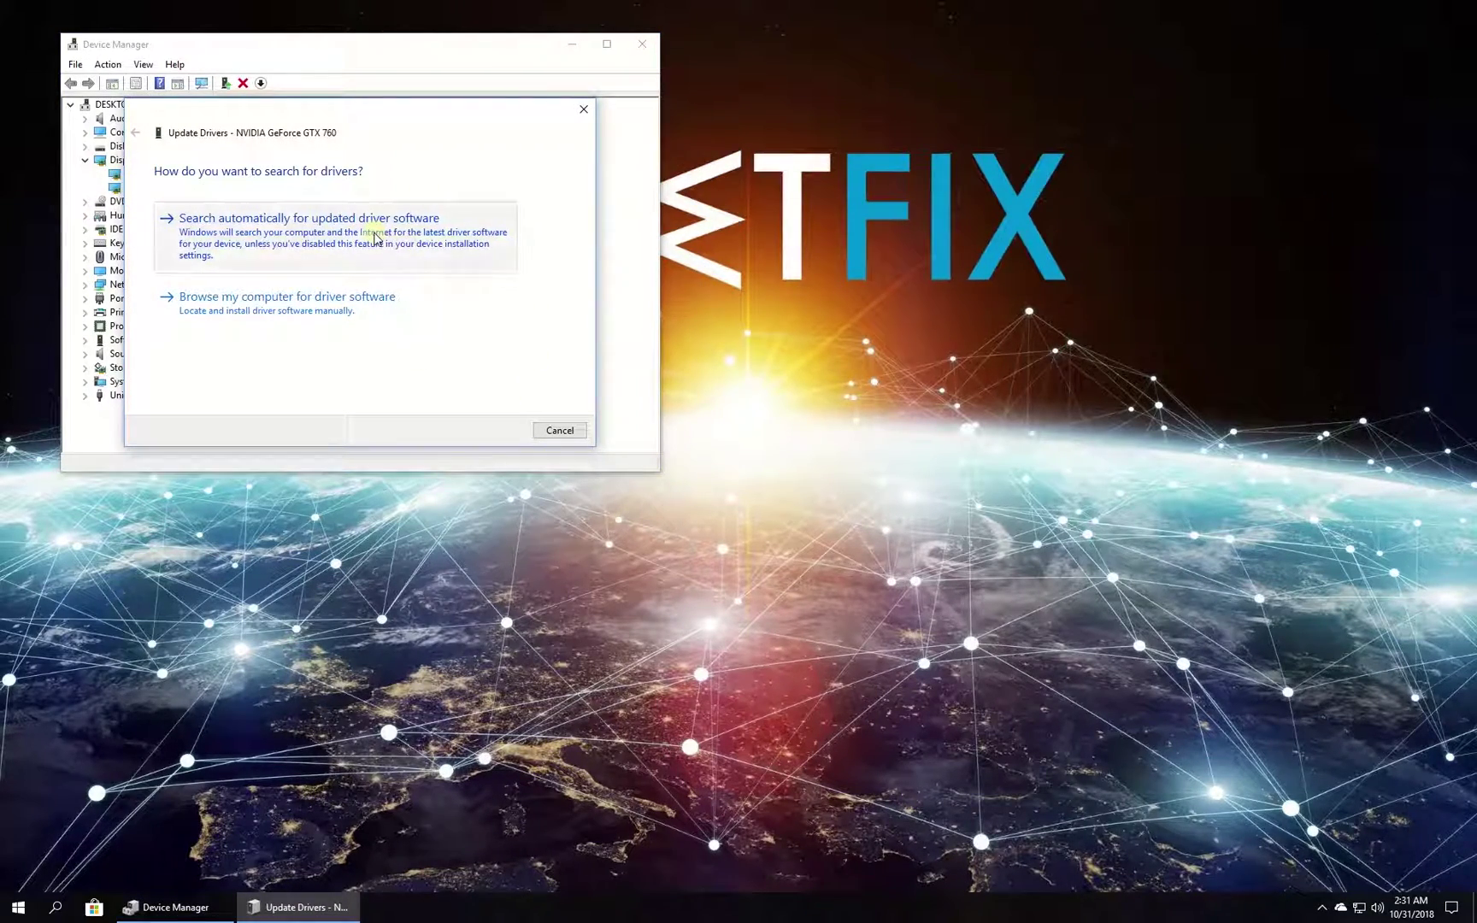
click(381, 241)
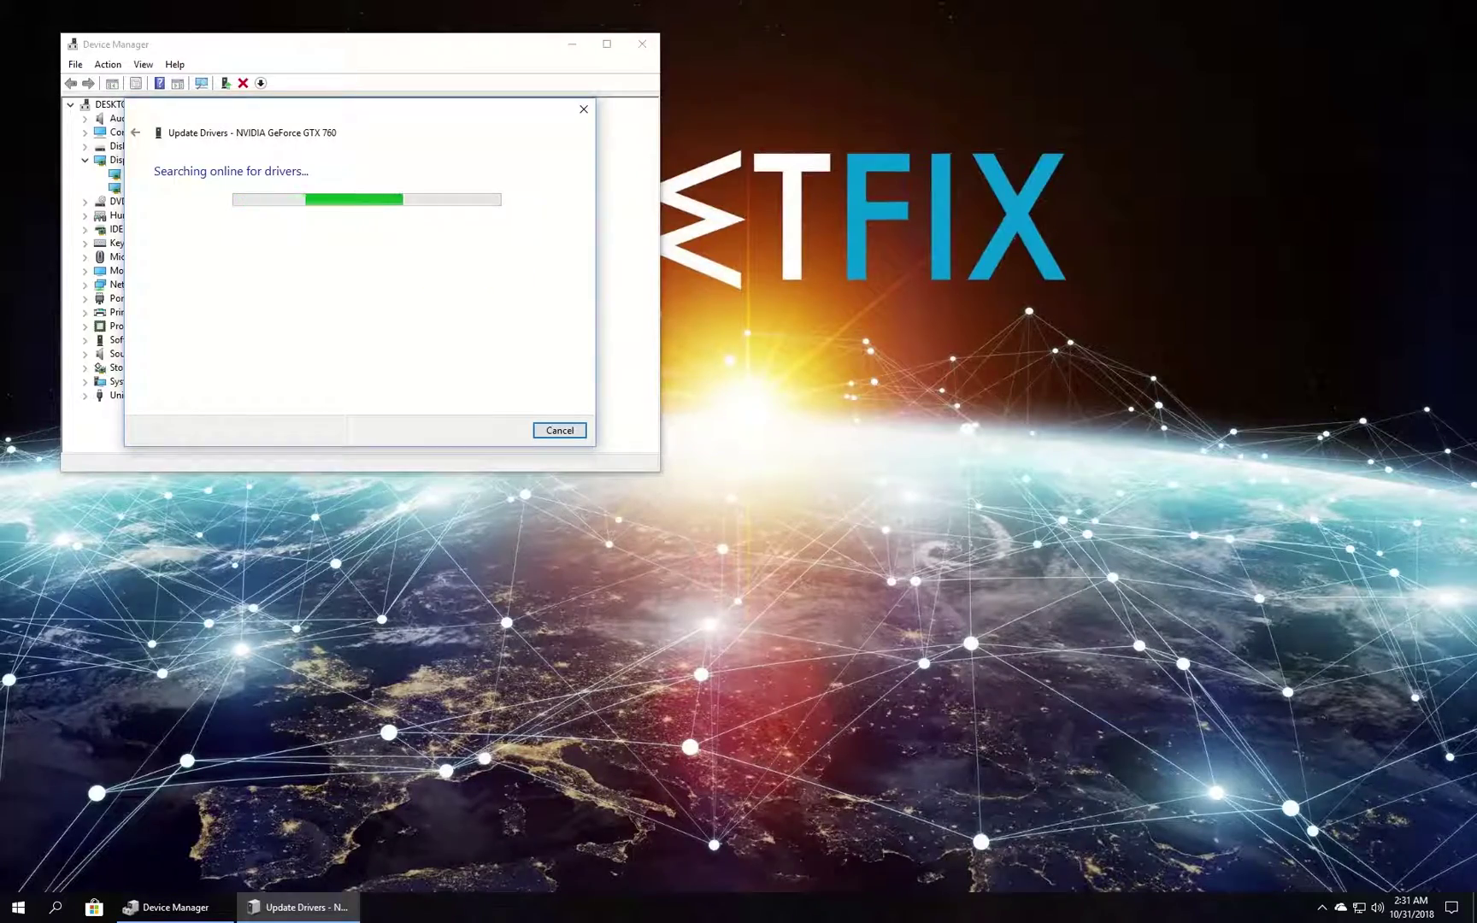